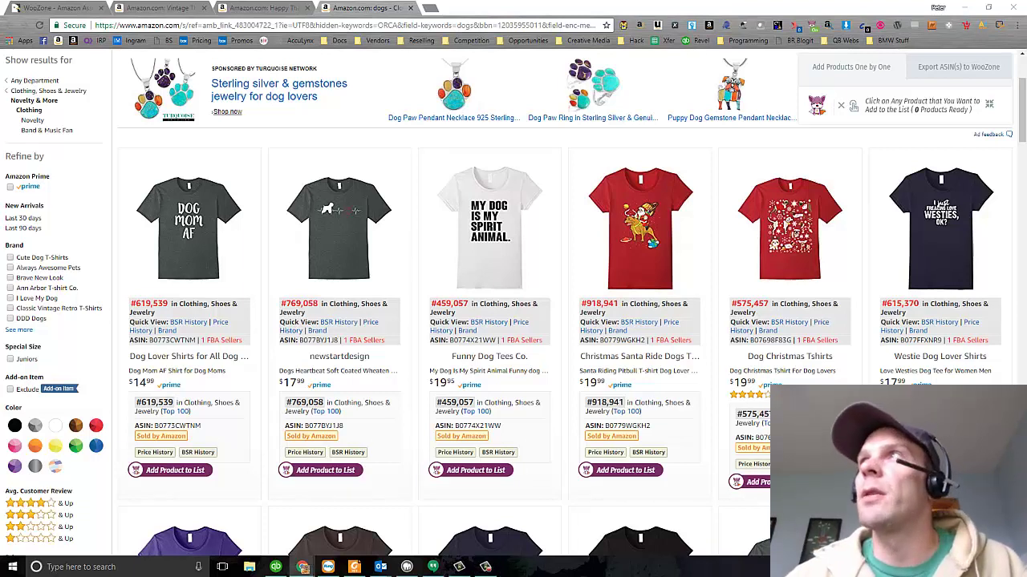
Switch to the WordPress browser window and check the Bulldog Shirt Co storefront, returning to the WooZone dashboard
{"action": "key", "text": "alt+Tab"}
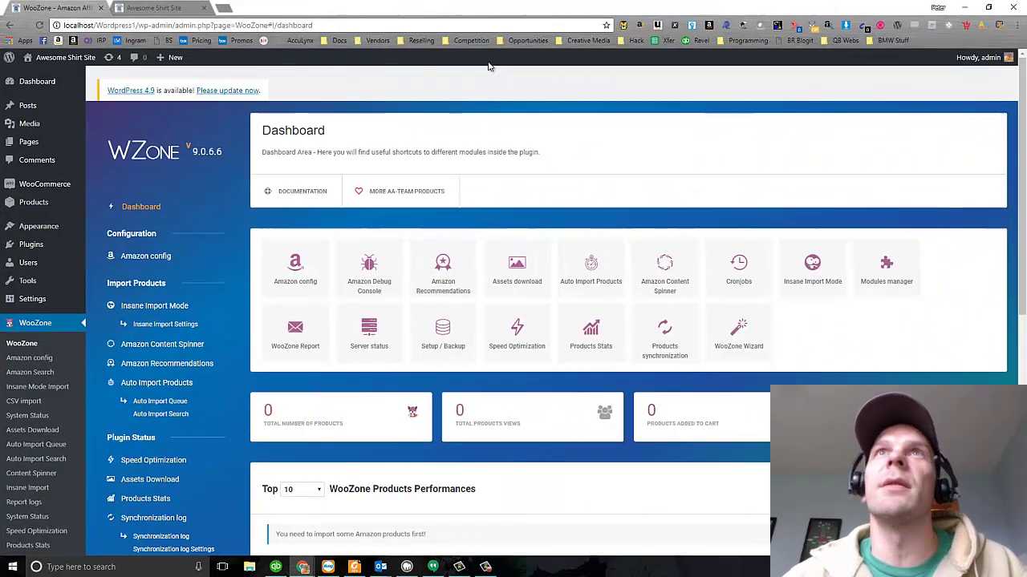
{"action": "left_click", "coordinate": [173, 9]}
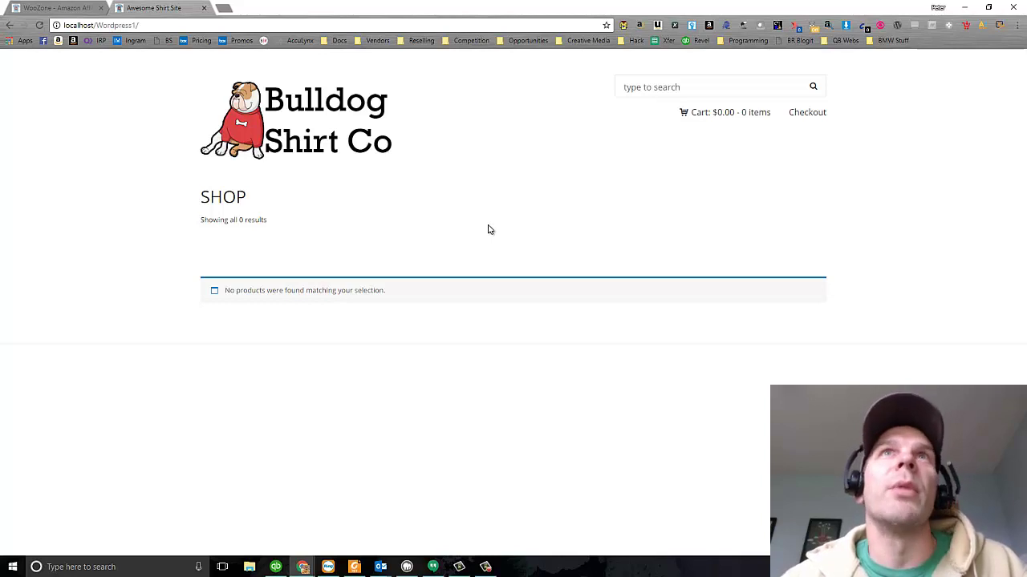
{"action": "left_click", "coordinate": [68, 10]}
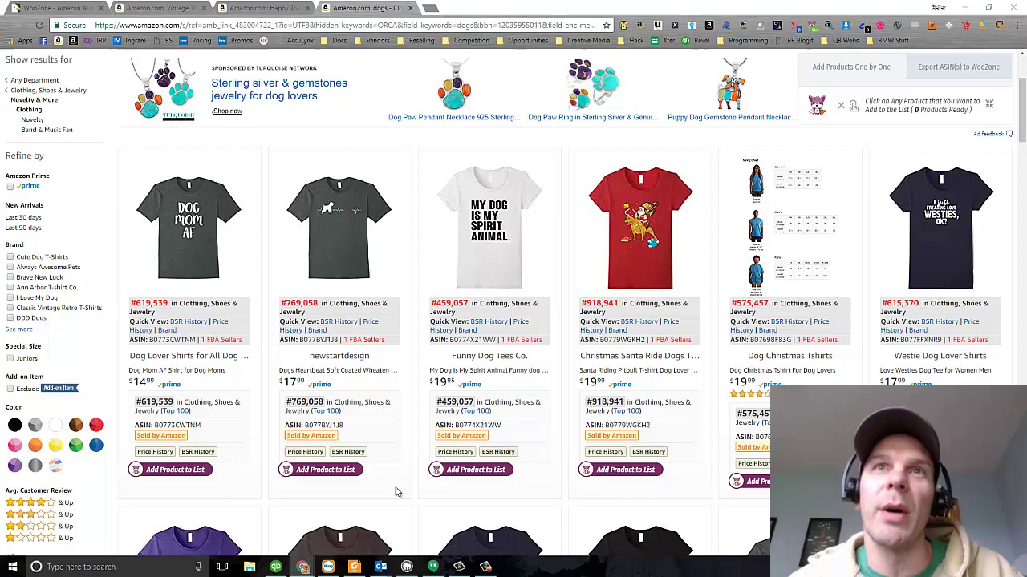
Add the Boxer Dog Mom T-Shirts and Christmas Santa Ride Dogs products from the Amazon dogs results to the WooZone list
{"action": "scroll", "coordinate": [395, 491], "scroll_direction": "down", "scroll_amount": 2}
{"action": "scroll", "coordinate": [396, 492], "scroll_direction": "down", "scroll_amount": 3}
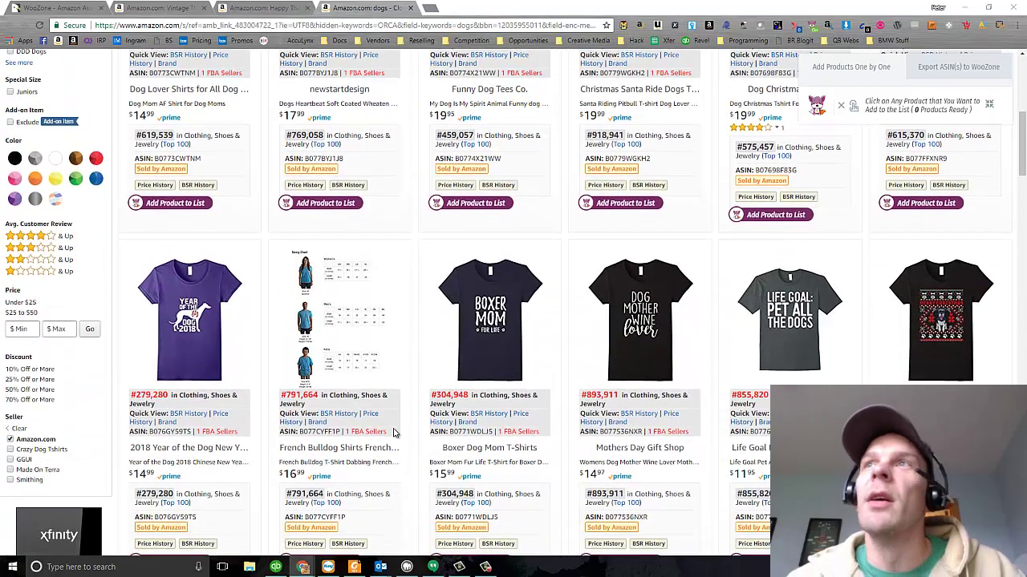
{"action": "scroll", "coordinate": [399, 437], "scroll_direction": "down", "scroll_amount": 1}
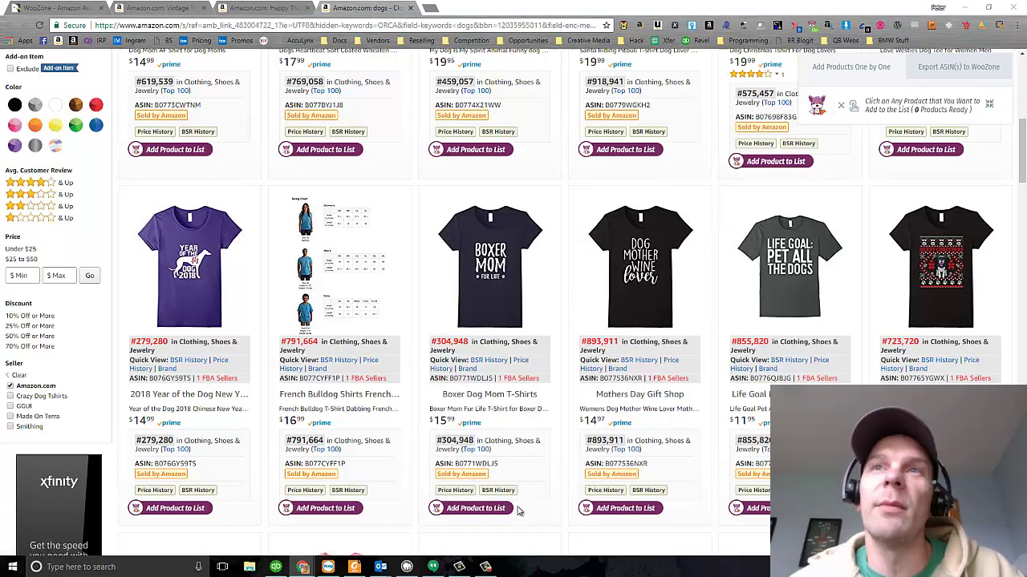
{"action": "left_click", "coordinate": [486, 510]}
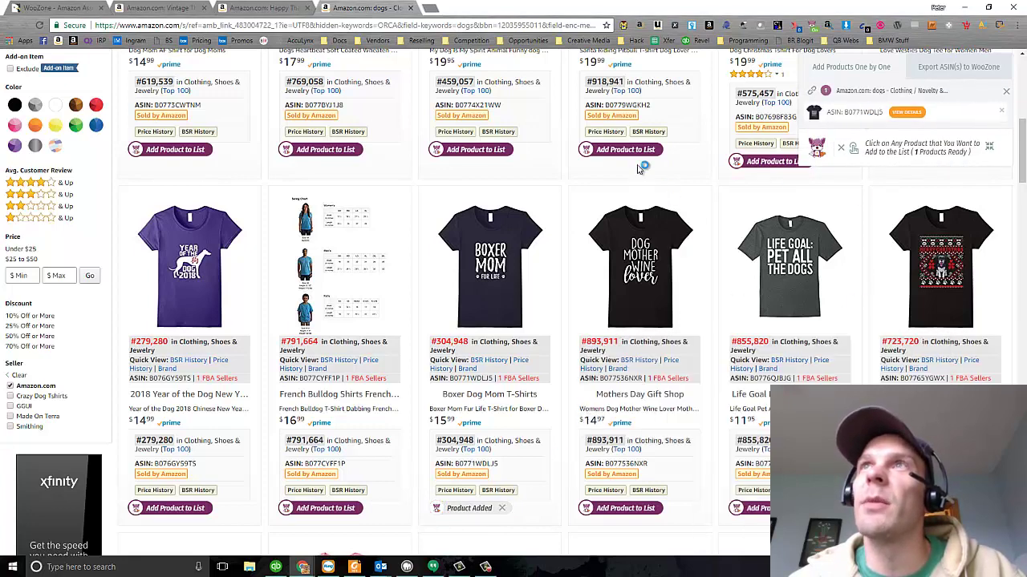
{"action": "scroll", "coordinate": [634, 161], "scroll_direction": "up", "scroll_amount": 2}
{"action": "scroll", "coordinate": [627, 309], "scroll_direction": "up", "scroll_amount": 1}
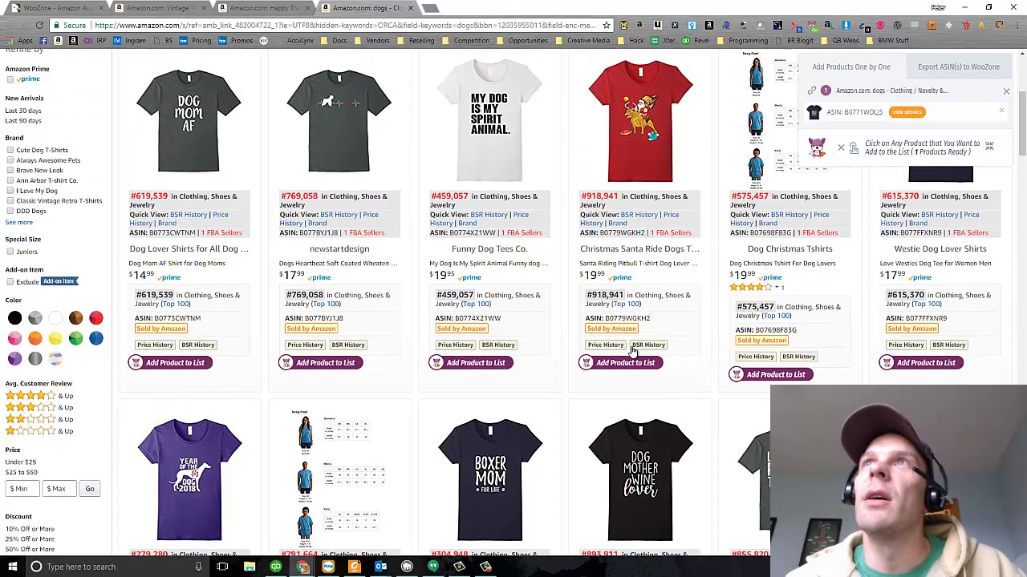
{"action": "left_click", "coordinate": [625, 363]}
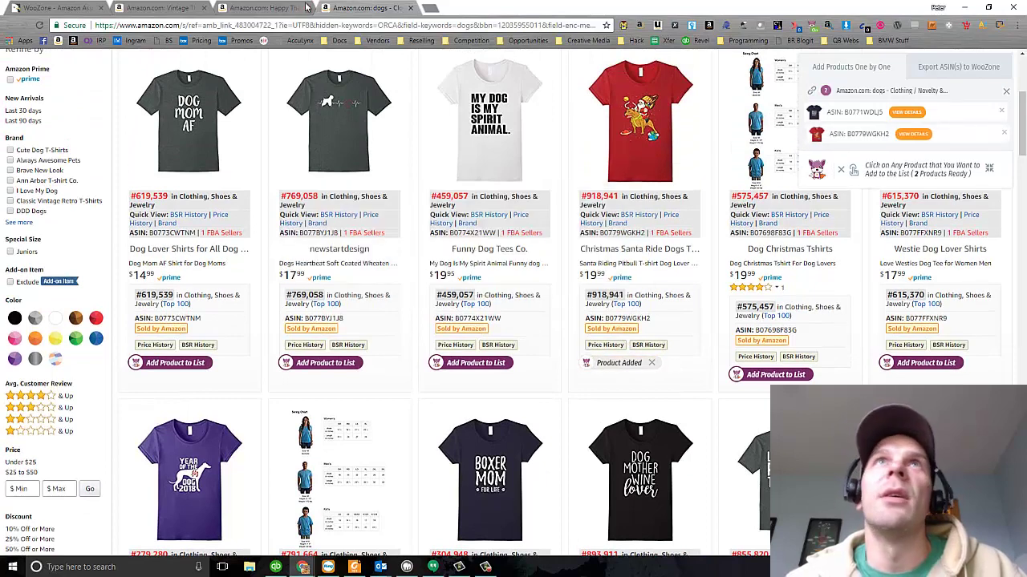
Add the Vintage Thanksgiving Holiday Turkey Shirt and the Happy Thanksgiving Shirt from their open Amazon pages to the WooZone list
{"action": "left_click", "coordinate": [161, 8]}
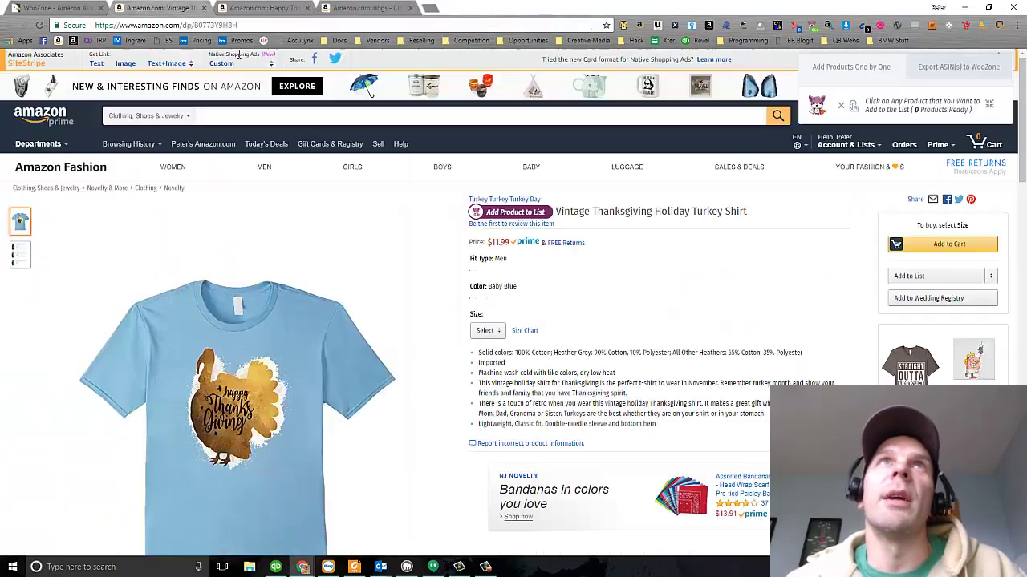
{"action": "left_click", "coordinate": [510, 212]}
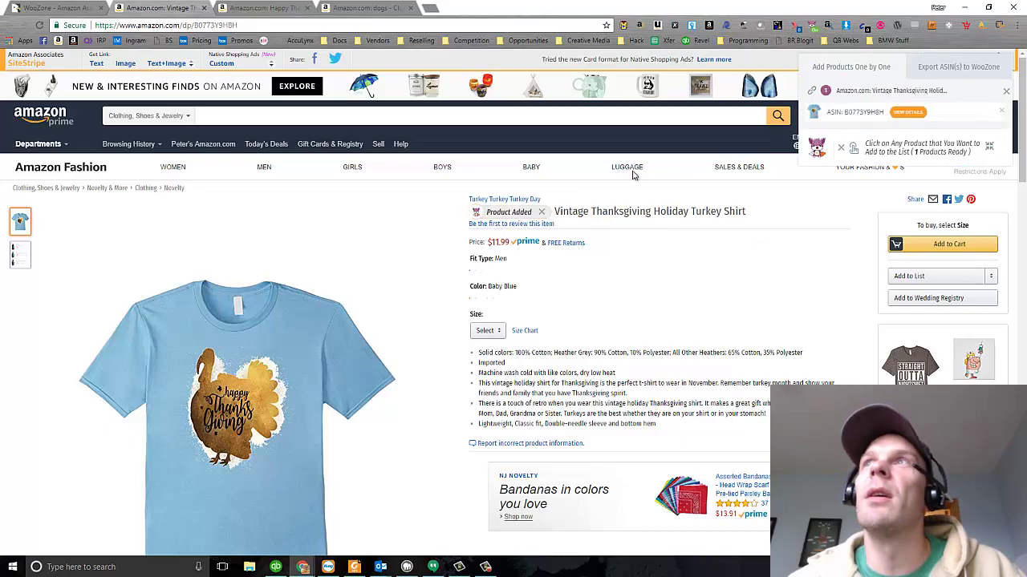
{"action": "left_click", "coordinate": [296, 7]}
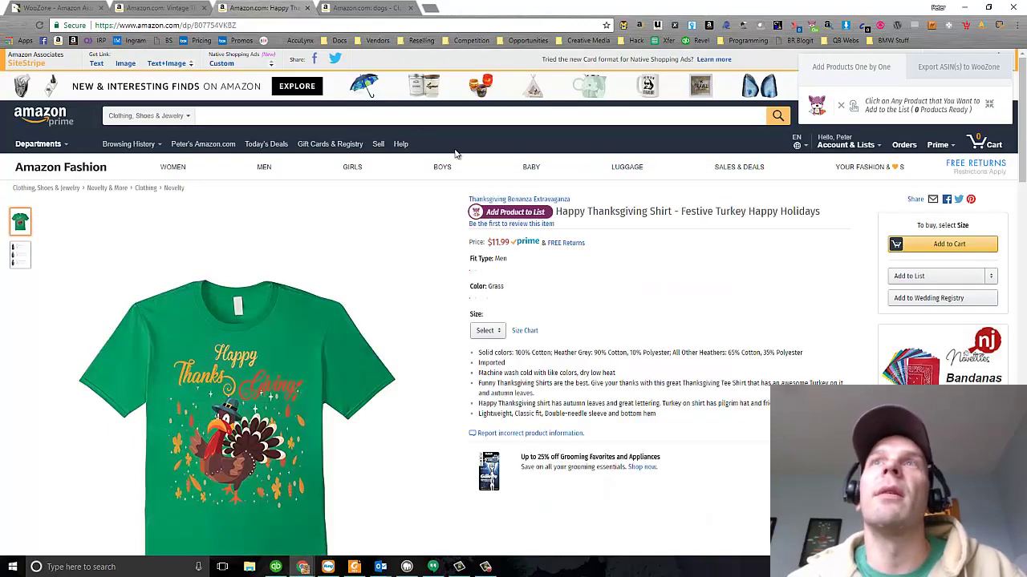
{"action": "left_click", "coordinate": [517, 213]}
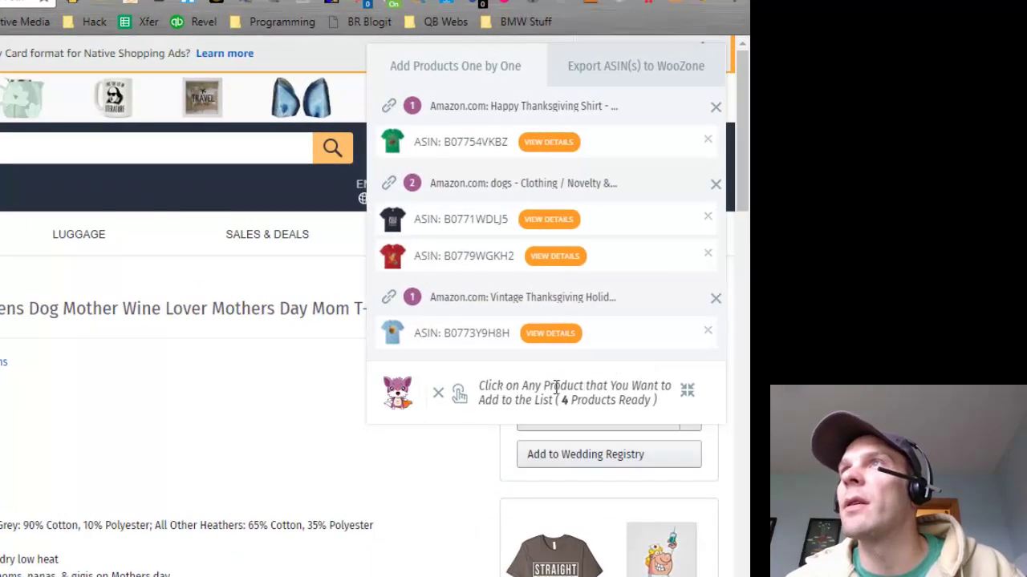
Export all the collected ASINs as a copy/paste list and copy the whole string of codes
{"action": "left_click", "coordinate": [602, 74]}
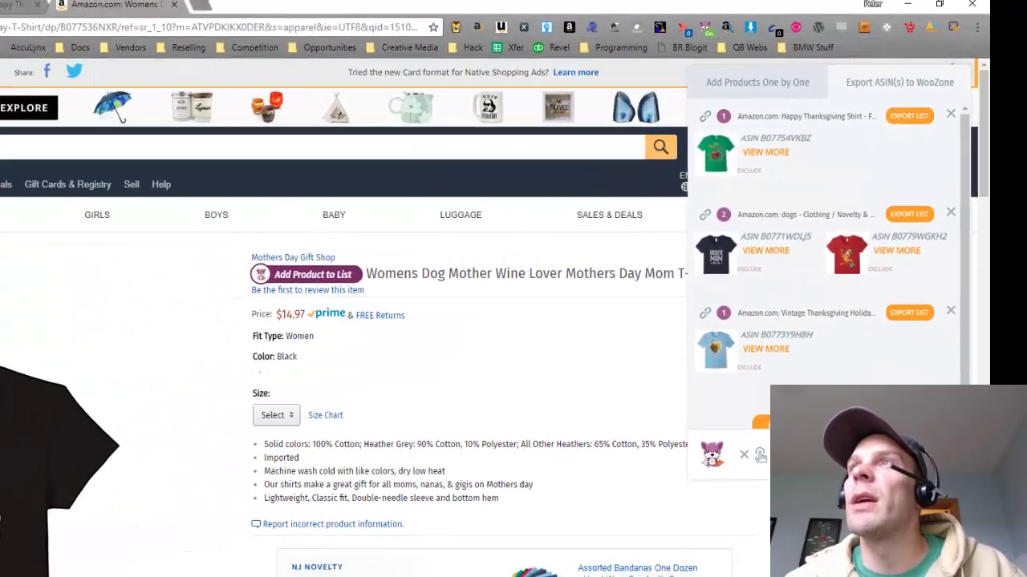
{"action": "left_click", "coordinate": [547, 501]}
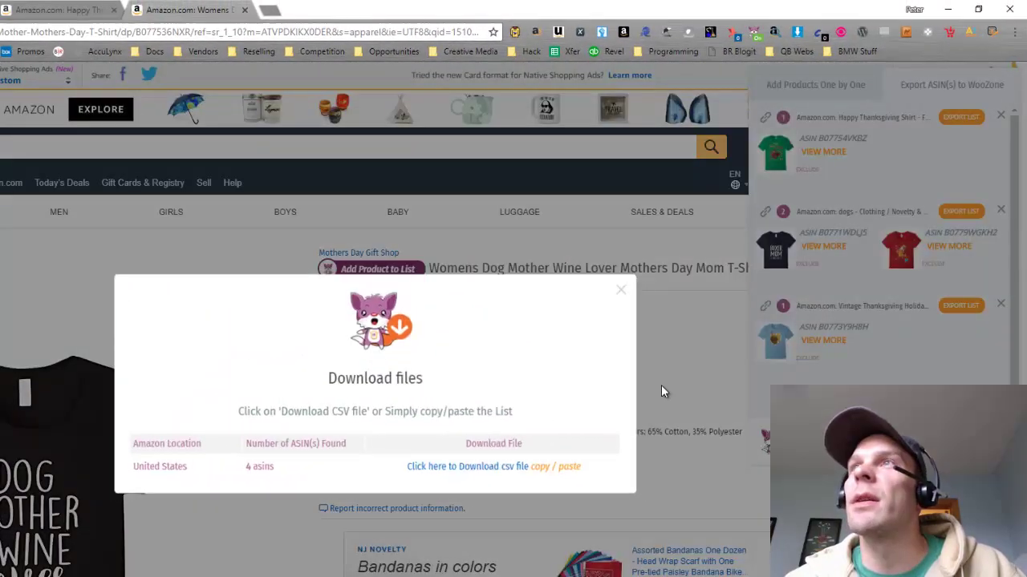
{"action": "left_click", "coordinate": [567, 470]}
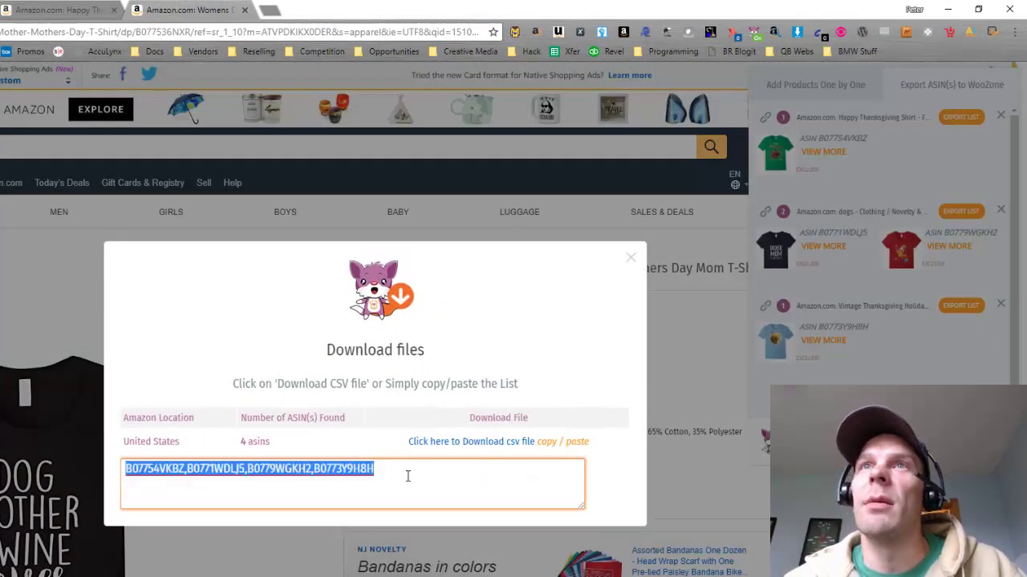
{"action": "left_click", "coordinate": [350, 476]}
{"action": "left_click_drag", "start_coordinate": [383, 472], "coordinate": [94, 471]}
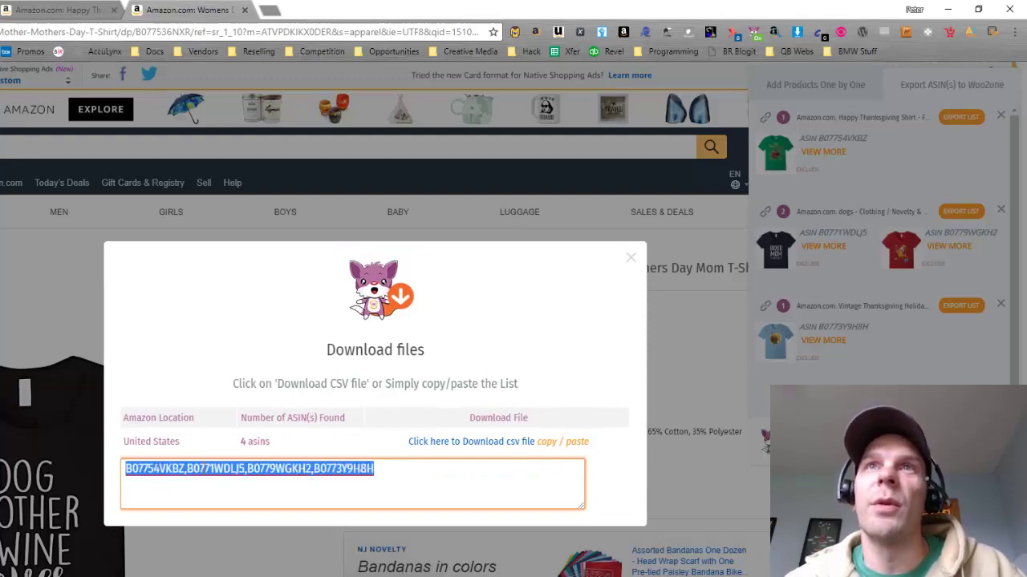
{"action": "right_click", "coordinate": [214, 472]}
{"action": "left_click", "coordinate": [237, 489]}
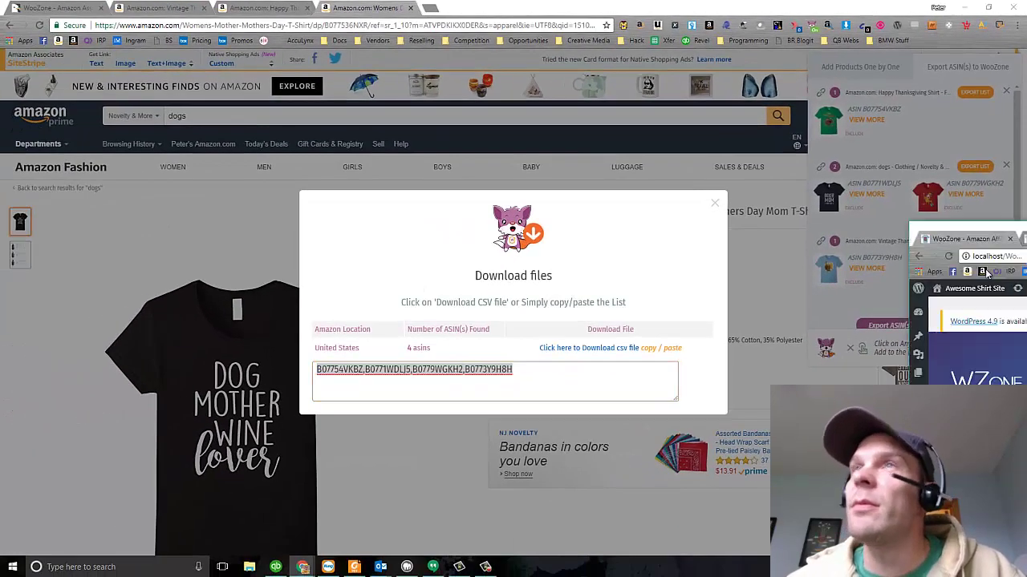
Switch to the WordPress admin, open WooZone's Insane Import Mode and paste the copied codes as an existing ASIN list
{"action": "key", "text": "alt+Tab"}
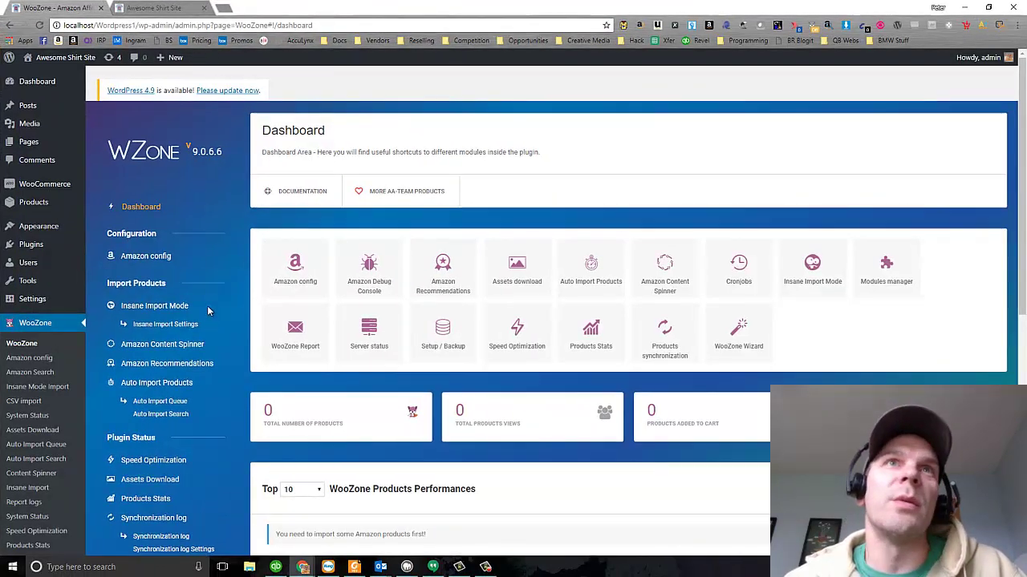
{"action": "left_click", "coordinate": [177, 312]}
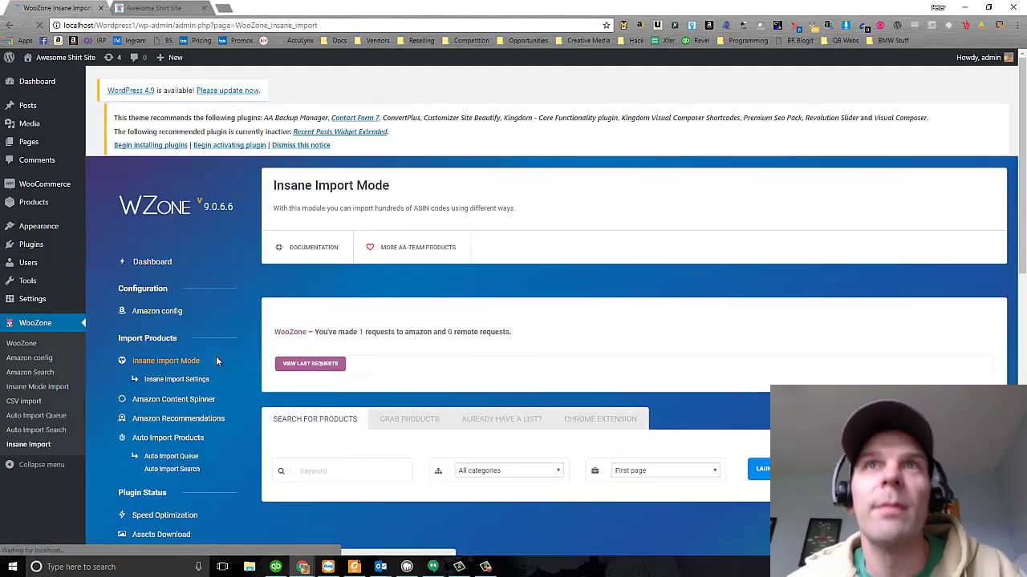
{"action": "scroll", "coordinate": [530, 351], "scroll_direction": "down", "scroll_amount": 1}
{"action": "scroll", "coordinate": [530, 351], "scroll_direction": "down", "scroll_amount": 2}
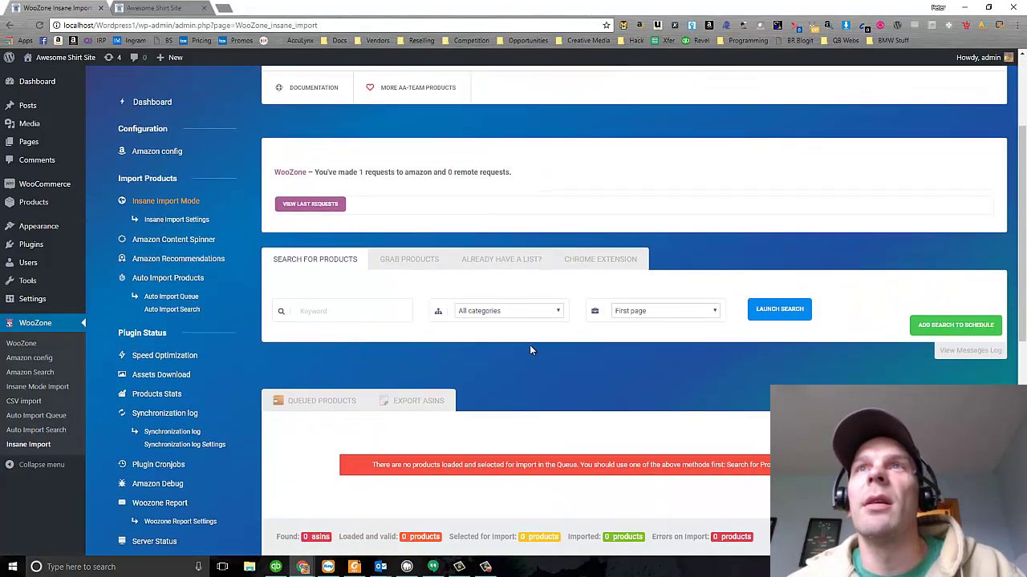
{"action": "left_click", "coordinate": [513, 263]}
{"action": "right_click", "coordinate": [381, 347]}
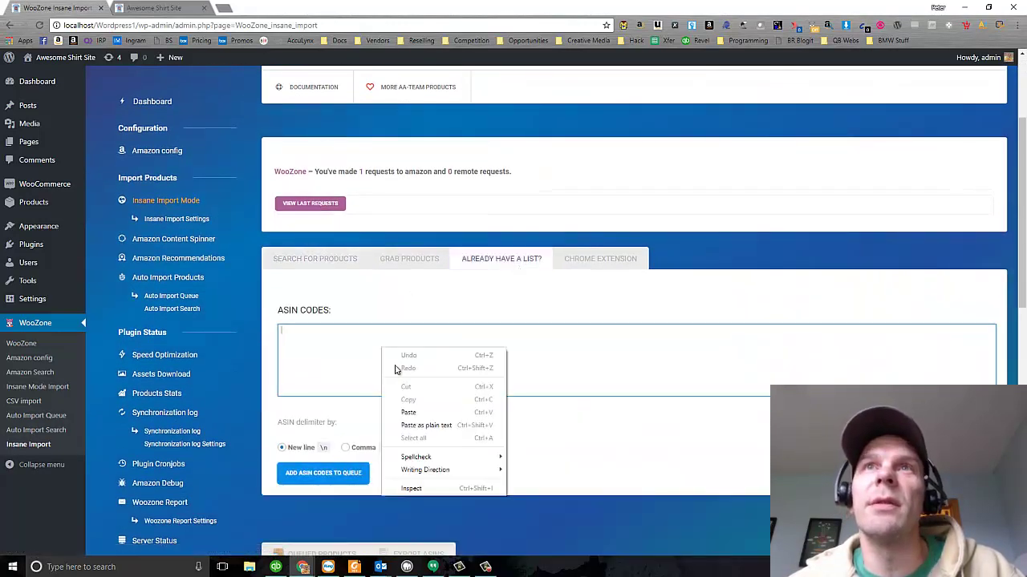
{"action": "left_click", "coordinate": [408, 417]}
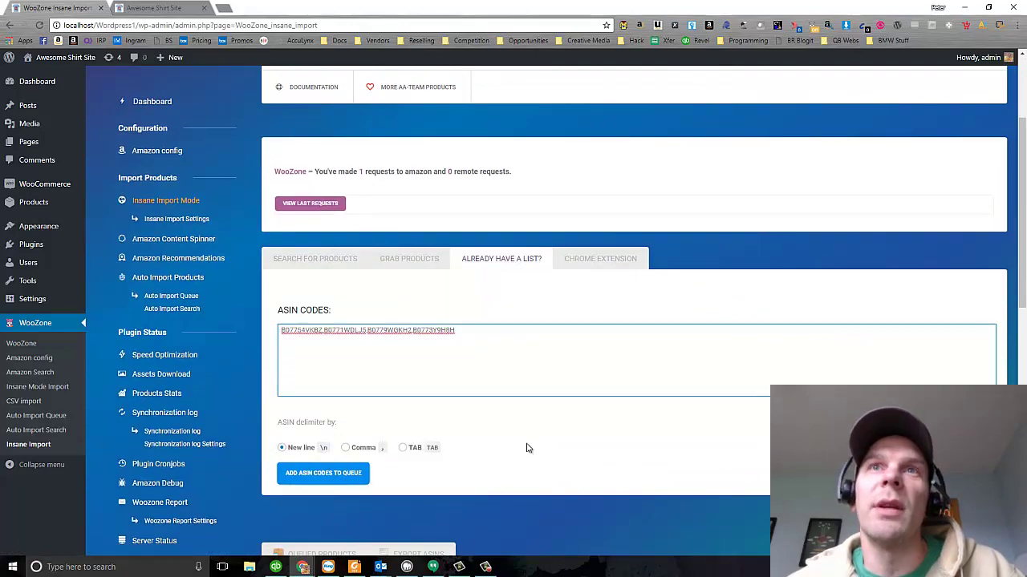
Set the ASIN delimiter to Comma and add the ASIN codes to the import queue
{"action": "left_click", "coordinate": [346, 447]}
{"action": "scroll", "coordinate": [393, 470], "scroll_direction": "down", "scroll_amount": 1}
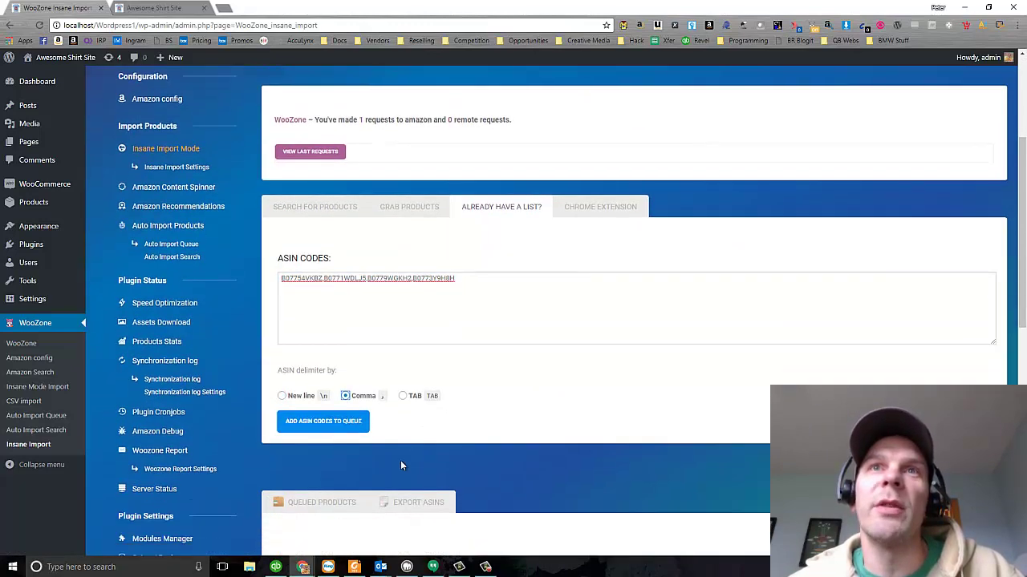
{"action": "left_click", "coordinate": [337, 431]}
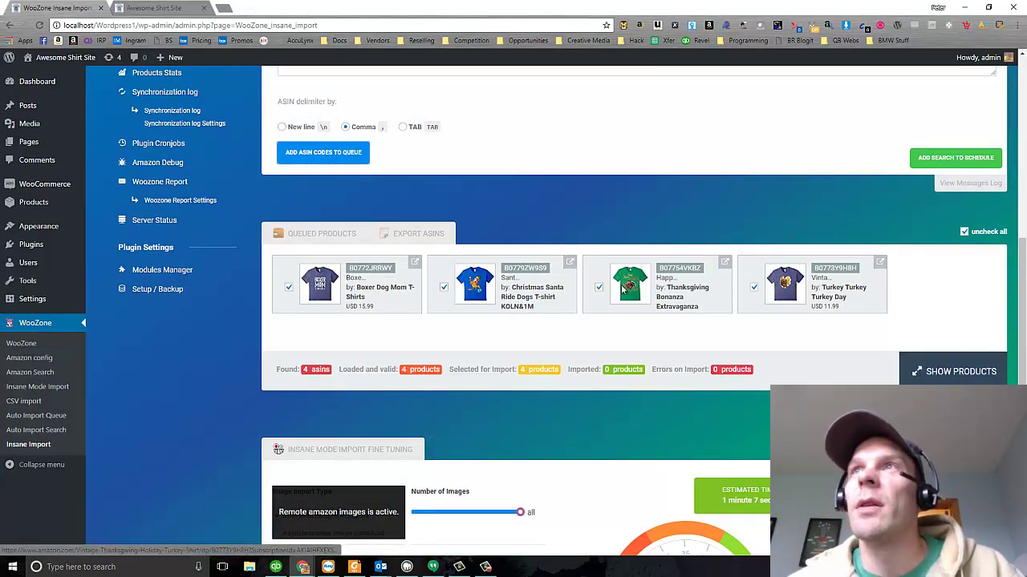
Import the queued products immediately using the category from Amazon, and close the progress box when the process finishes
{"action": "scroll", "coordinate": [305, 374], "scroll_direction": "down", "scroll_amount": 4}
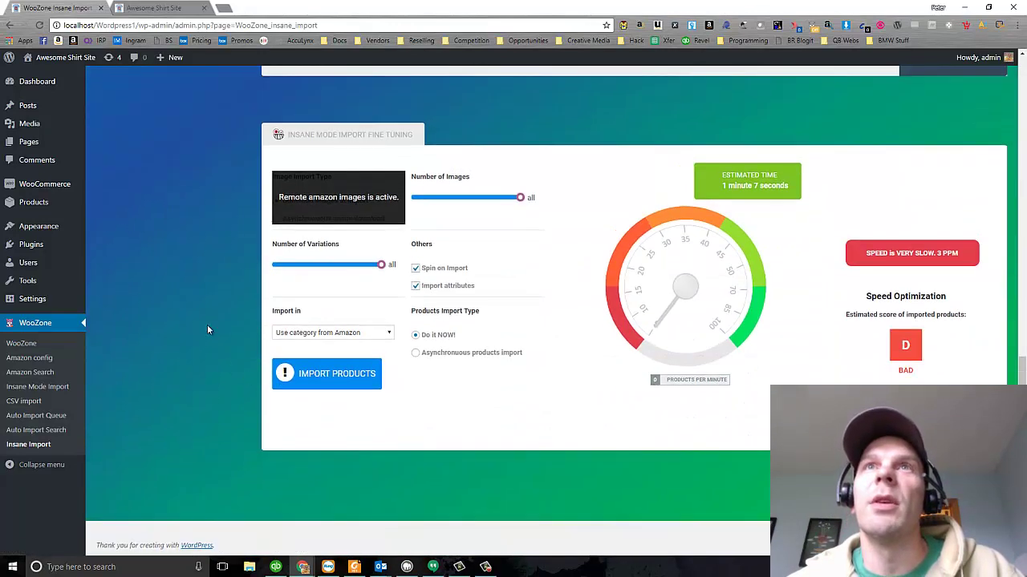
{"action": "left_click", "coordinate": [363, 333]}
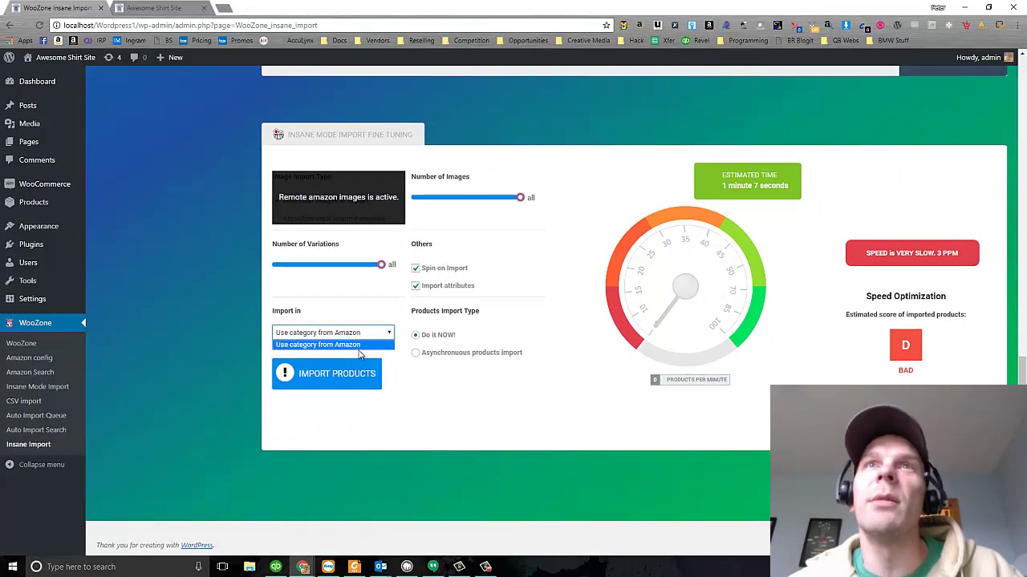
{"action": "left_click", "coordinate": [372, 316]}
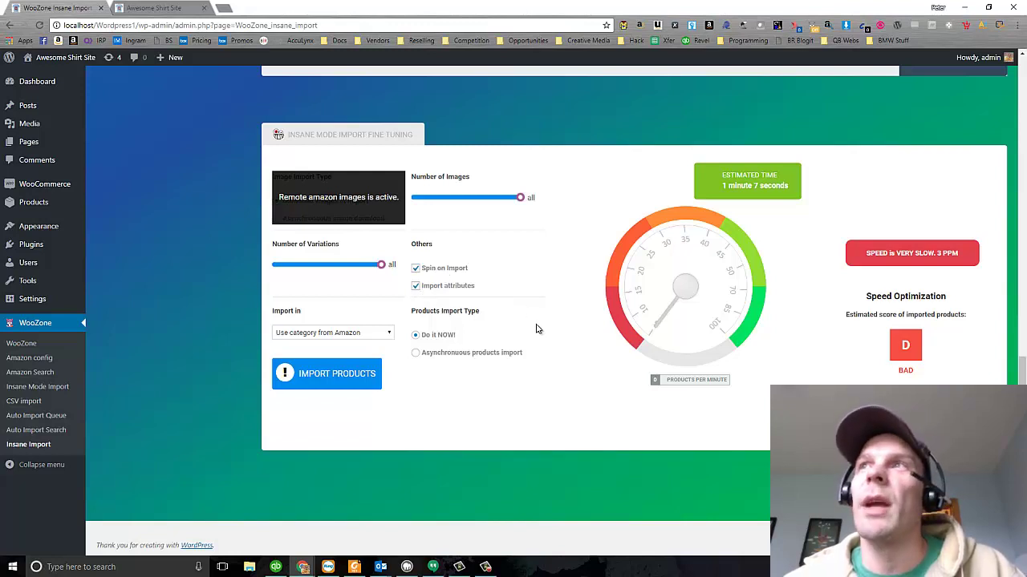
{"action": "left_click", "coordinate": [337, 370]}
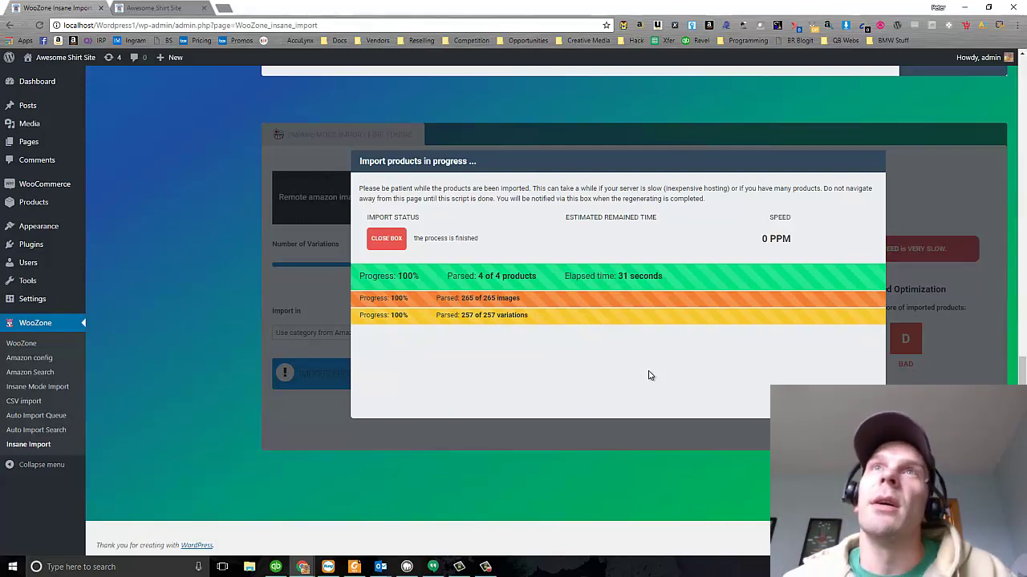
{"action": "left_click", "coordinate": [386, 239]}
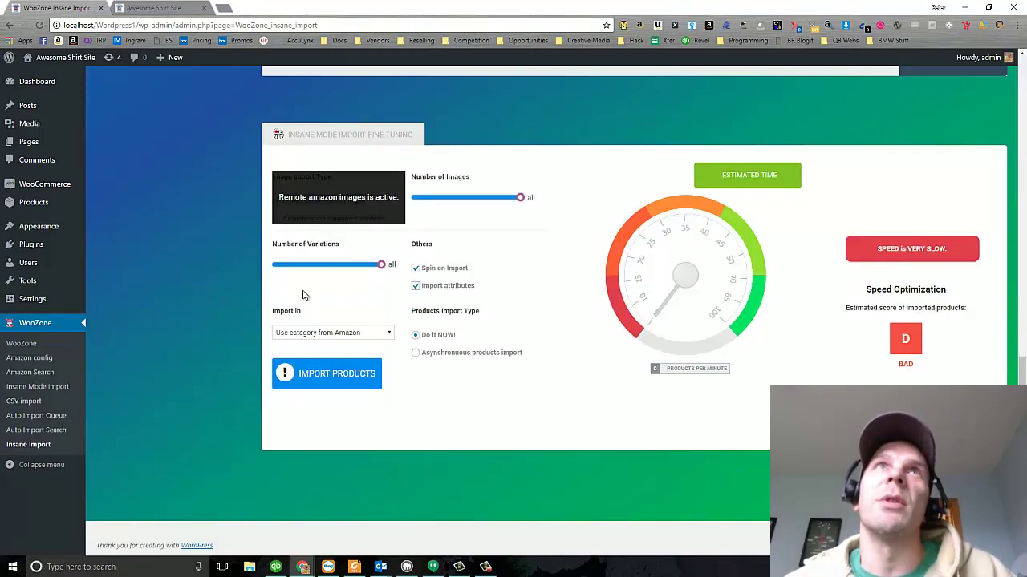
Reload the Bulldog Shirt Co storefront and look through the imported shirts on the shop page
{"action": "left_click", "coordinate": [152, 7]}
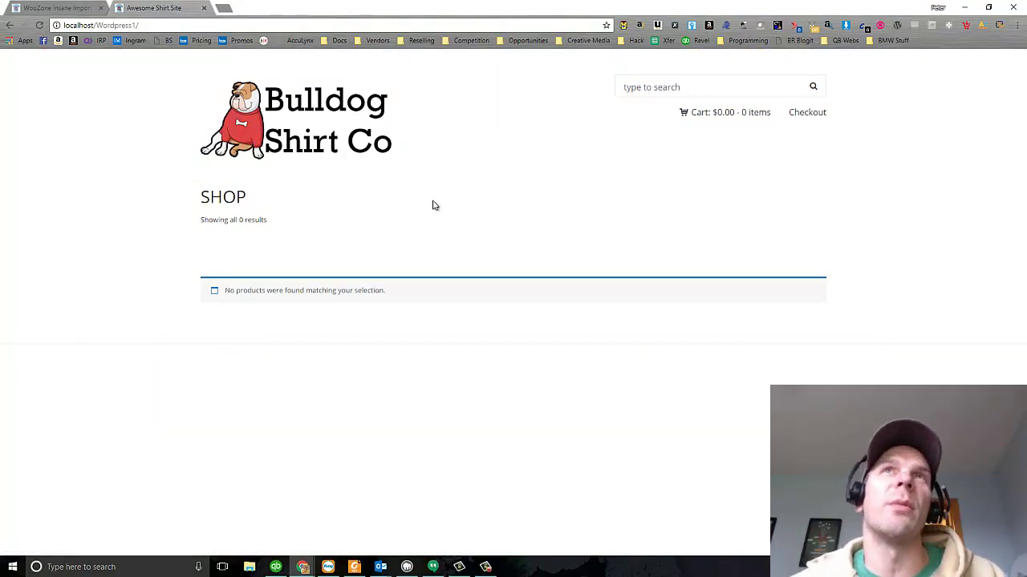
{"action": "left_click", "coordinate": [40, 25]}
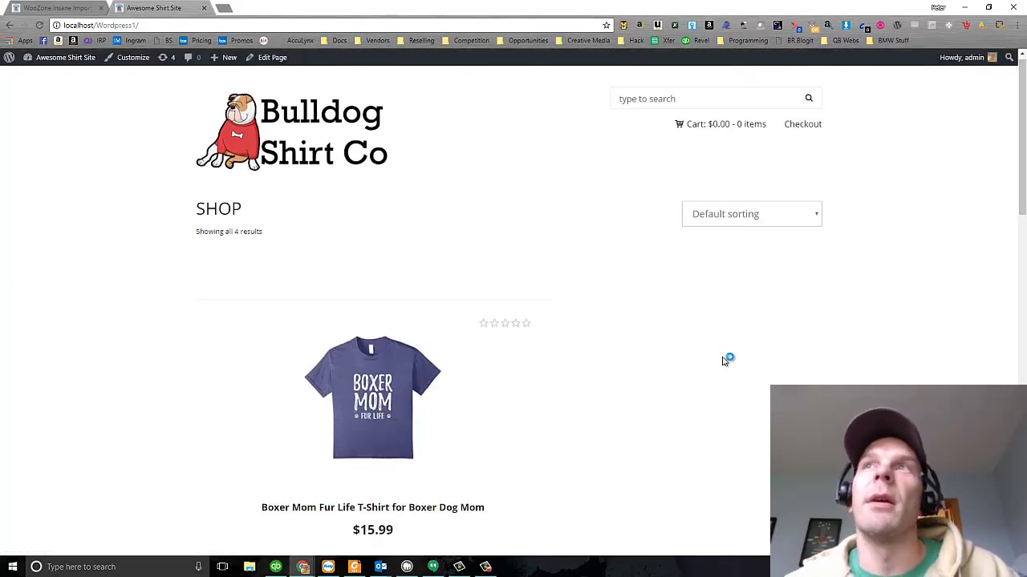
{"action": "scroll", "coordinate": [726, 360], "scroll_direction": "down", "scroll_amount": 10}
{"action": "scroll", "coordinate": [722, 361], "scroll_direction": "down", "scroll_amount": 2}
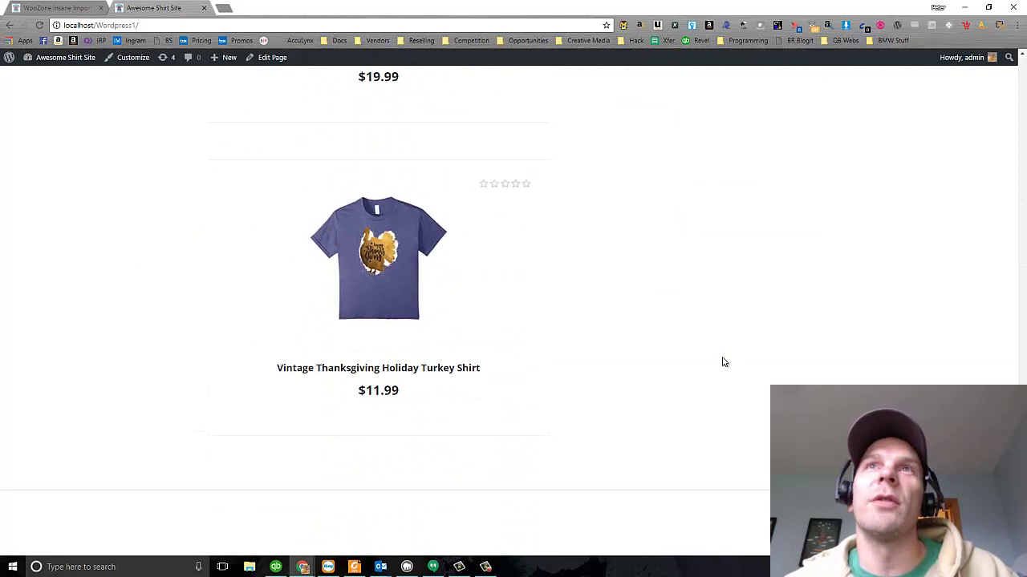
{"action": "scroll", "coordinate": [722, 362], "scroll_direction": "up", "scroll_amount": 12}
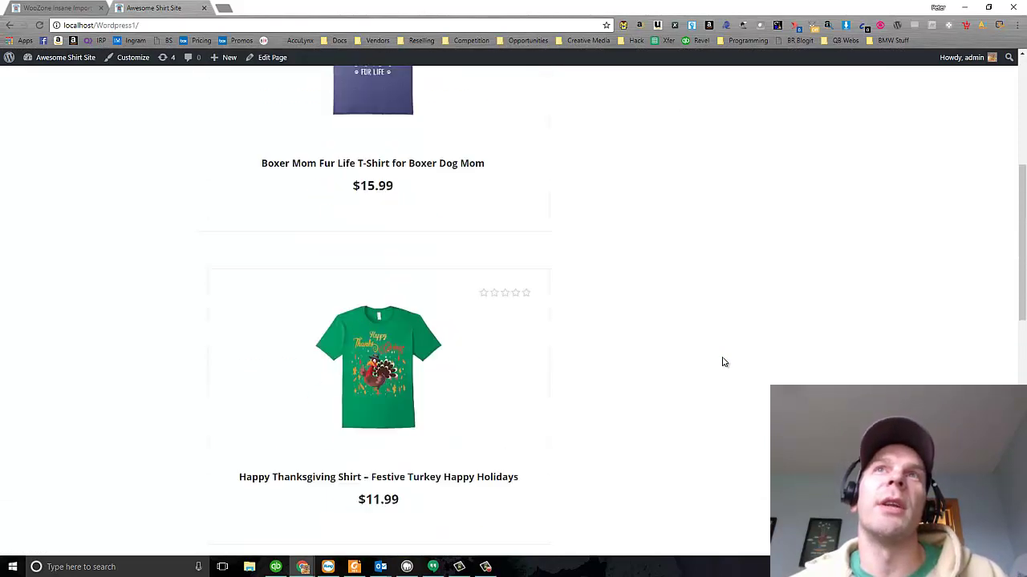
{"action": "scroll", "coordinate": [722, 362], "scroll_direction": "up", "scroll_amount": 1}
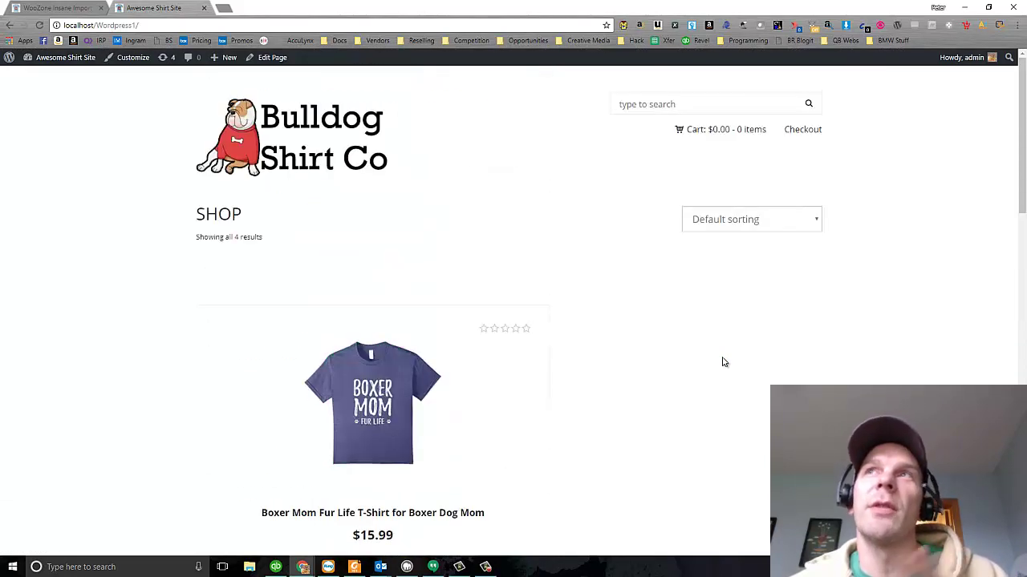
Open the site in an incognito window and load the public storefront at localhost/Wordpress1/ instead of the login page
{"action": "right_click", "coordinate": [58, 61]}
{"action": "left_click", "coordinate": [89, 79]}
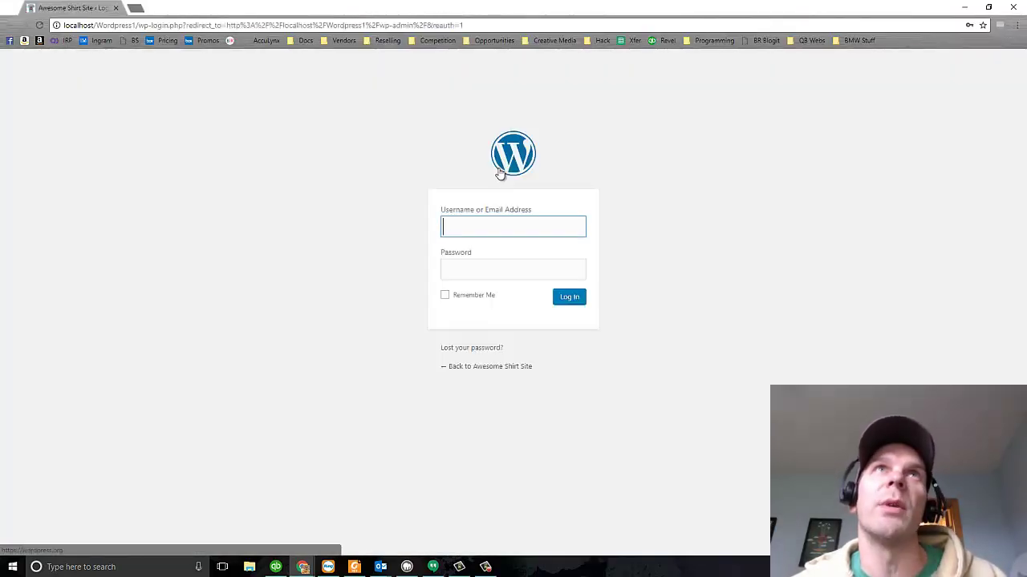
{"action": "left_click_drag", "start_coordinate": [138, 25], "coordinate": [474, 25]}
{"action": "key", "text": "BackSpace"}
{"action": "key", "text": "Return"}
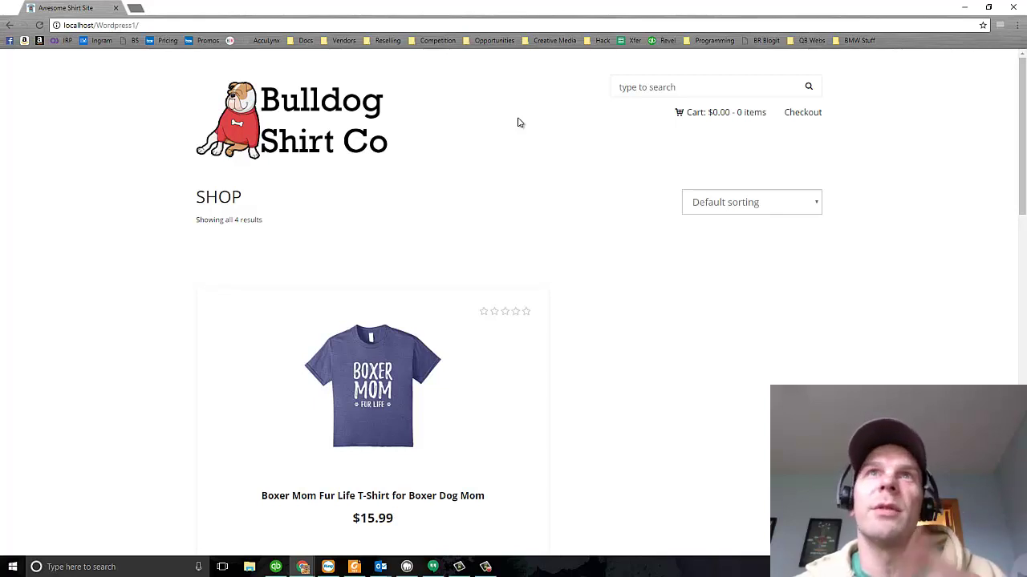
Look through the shop's imported shirts and open the Happy Thanksgiving Shirt product page down to its purchase options
{"action": "scroll", "coordinate": [569, 279], "scroll_direction": "down", "scroll_amount": 3}
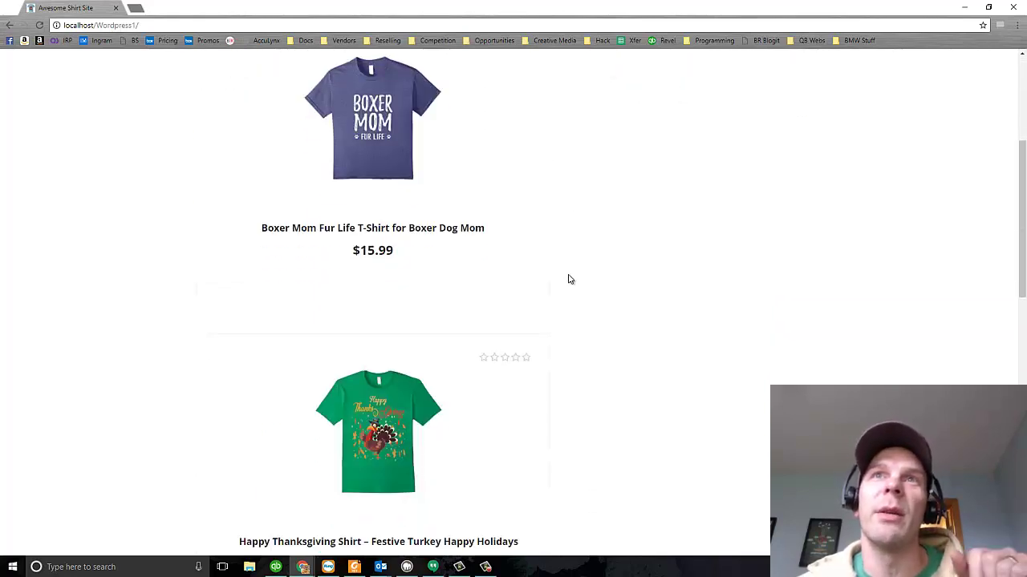
{"action": "scroll", "coordinate": [570, 279], "scroll_direction": "down", "scroll_amount": 4}
{"action": "scroll", "coordinate": [569, 279], "scroll_direction": "up", "scroll_amount": 3}
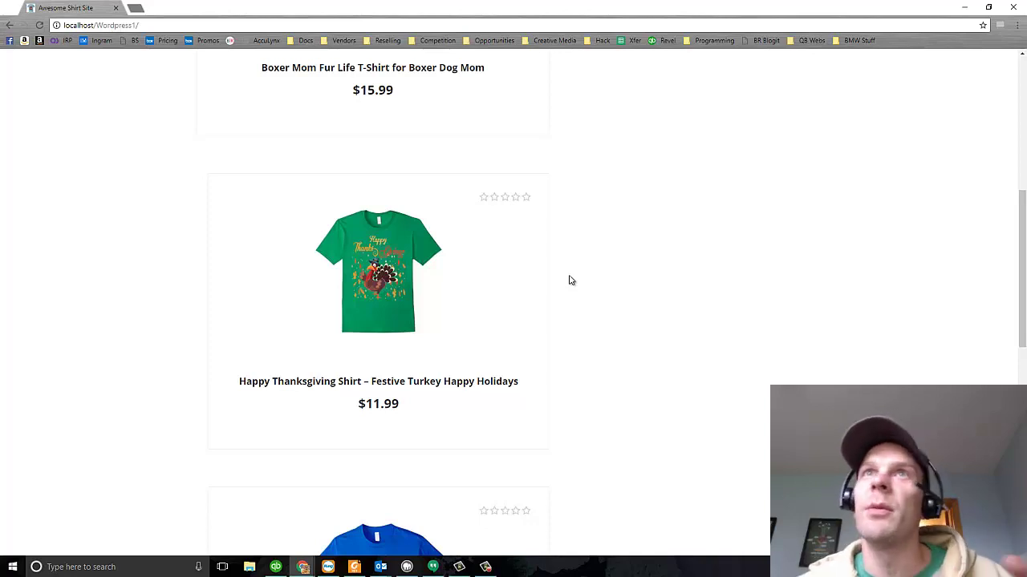
{"action": "mouse_move", "coordinate": [420, 293]}
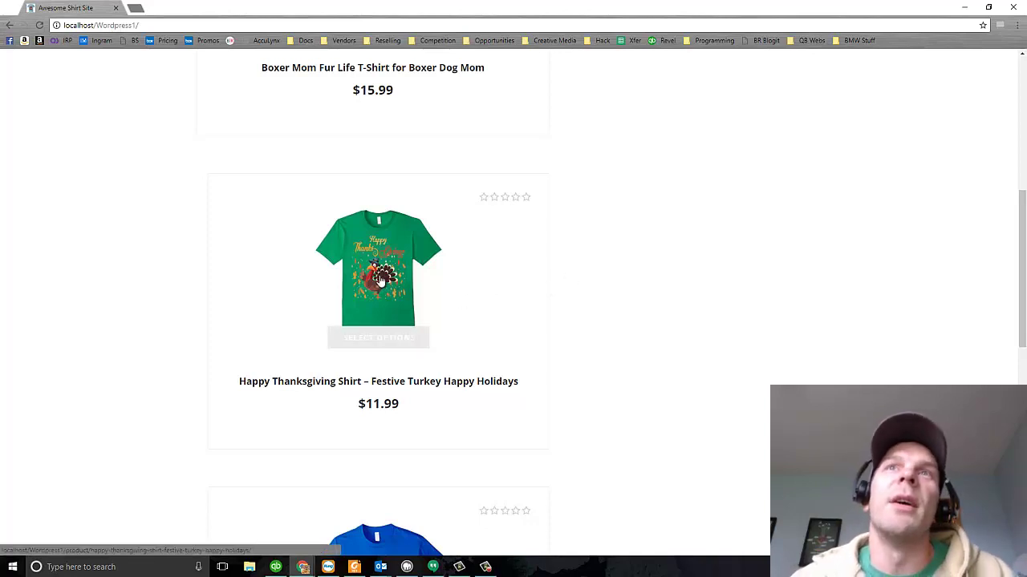
{"action": "left_click", "coordinate": [382, 280]}
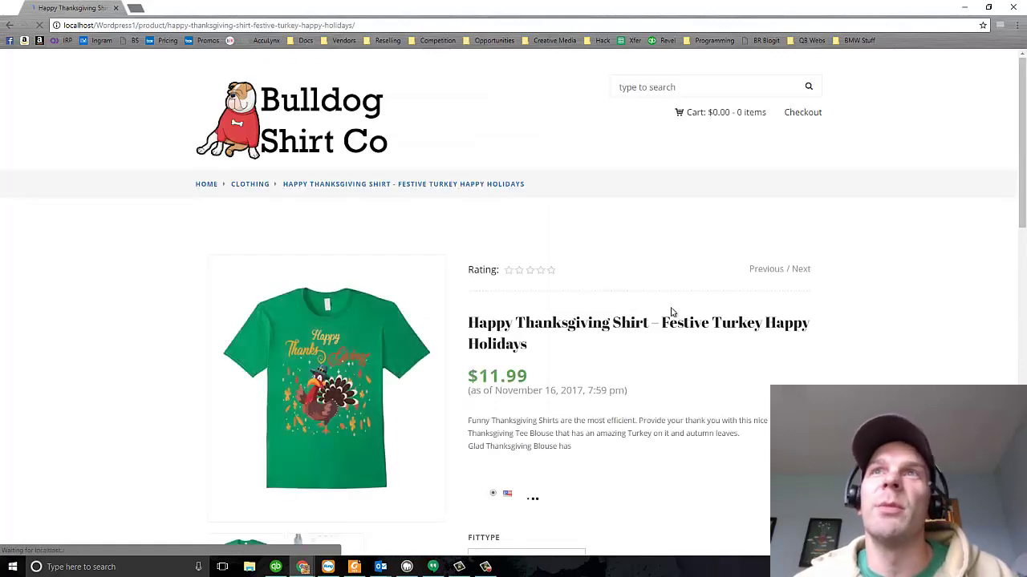
{"action": "scroll", "coordinate": [561, 415], "scroll_direction": "down", "scroll_amount": 1}
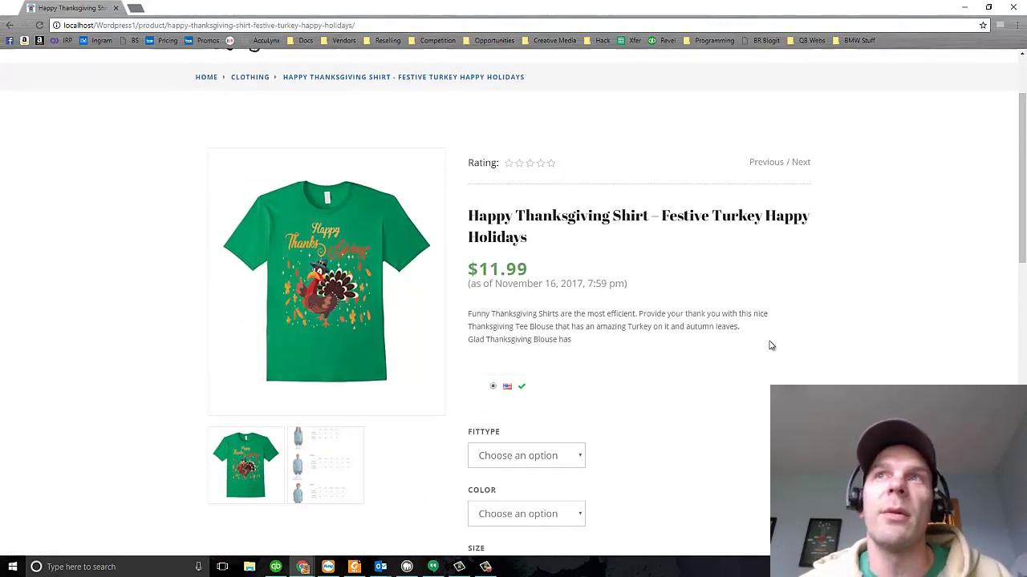
{"action": "scroll", "coordinate": [867, 323], "scroll_direction": "down", "scroll_amount": 2}
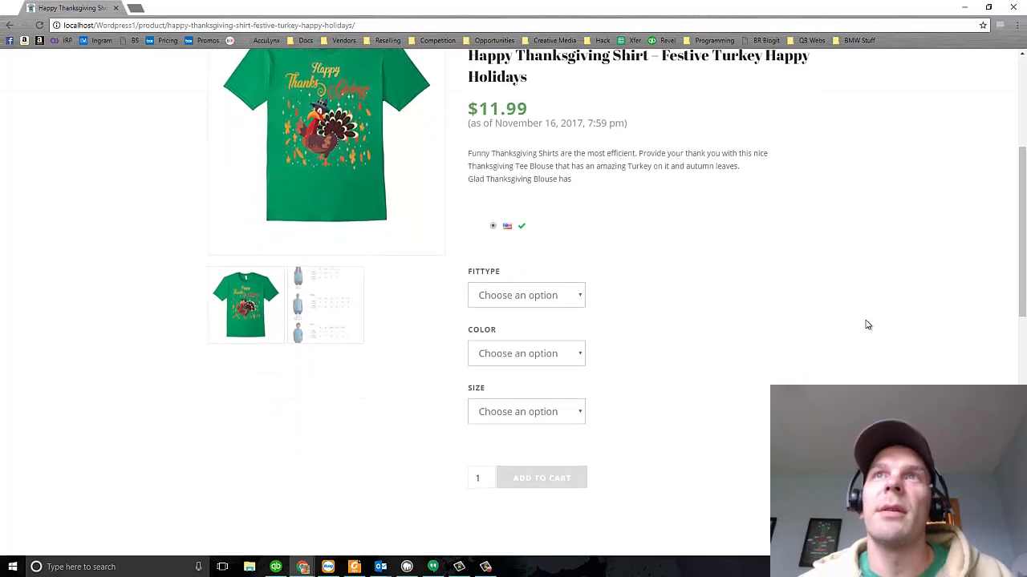
Choose fit type Men, color Brown and size Male Large for the Happy Thanksgiving Shirt
{"action": "left_click", "coordinate": [545, 294]}
{"action": "left_click", "coordinate": [542, 327]}
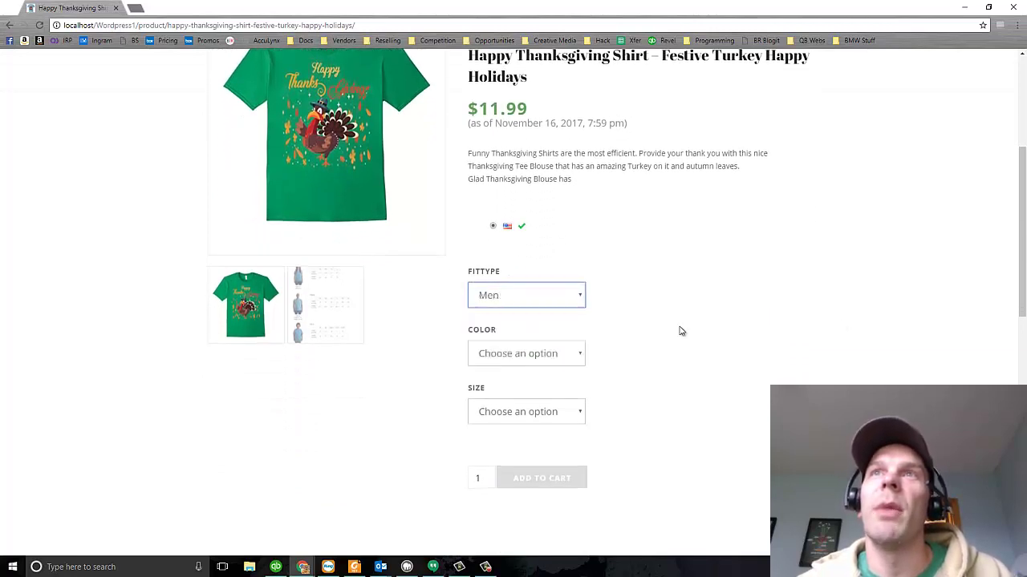
{"action": "left_click", "coordinate": [563, 358]}
{"action": "left_click", "coordinate": [556, 386]}
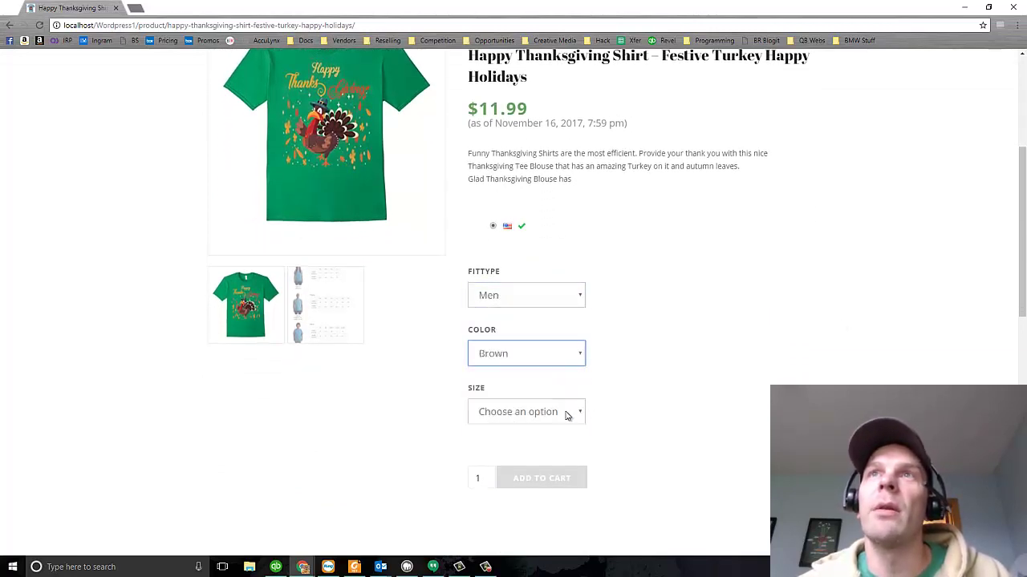
{"action": "left_click", "coordinate": [576, 412]}
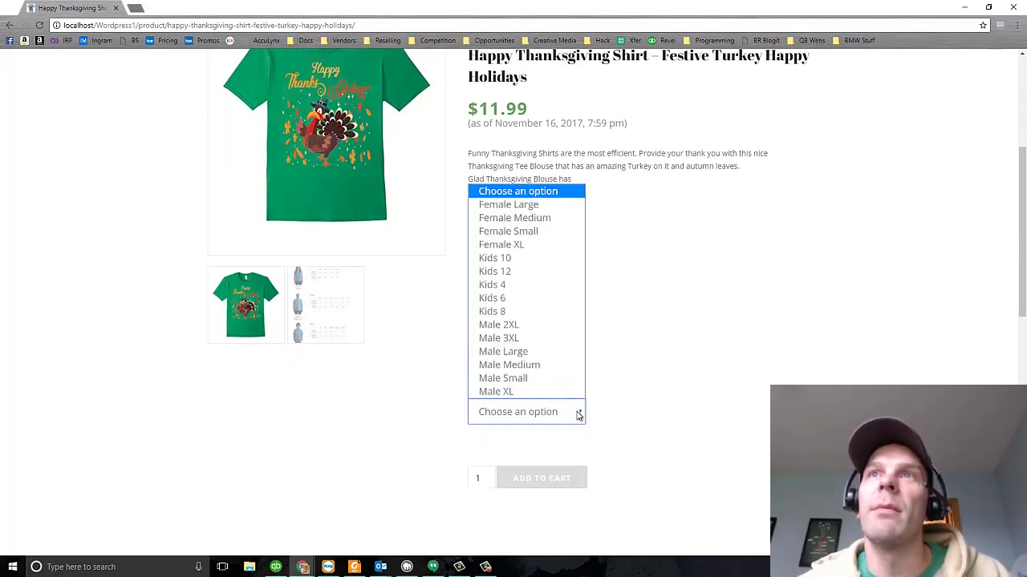
{"action": "left_click", "coordinate": [526, 353]}
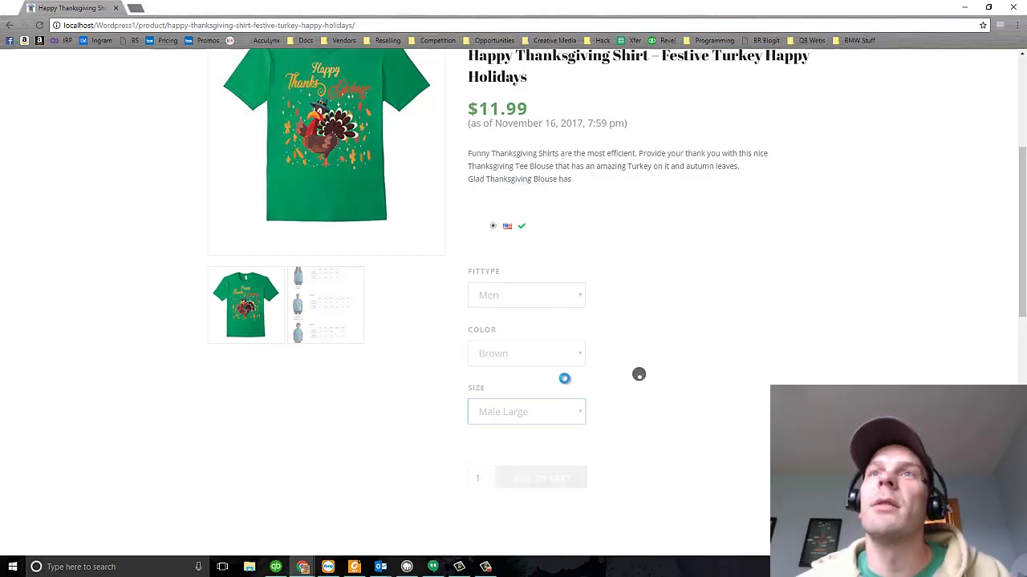
Add the configured shirt to the store cart and check out, confirming the item for the Amazon shopping cart
{"action": "scroll", "coordinate": [703, 361], "scroll_direction": "down", "scroll_amount": 2}
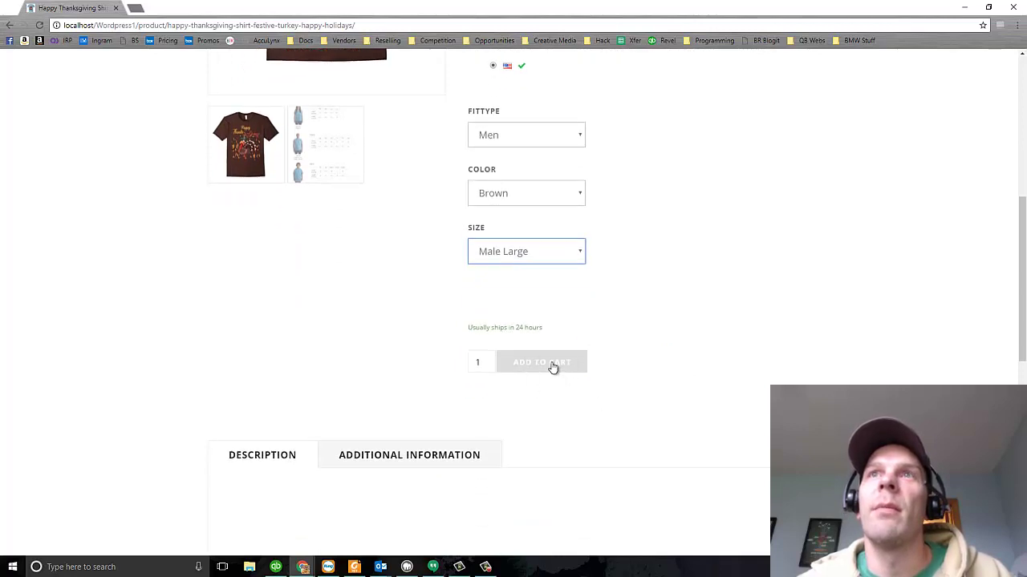
{"action": "left_click", "coordinate": [552, 366]}
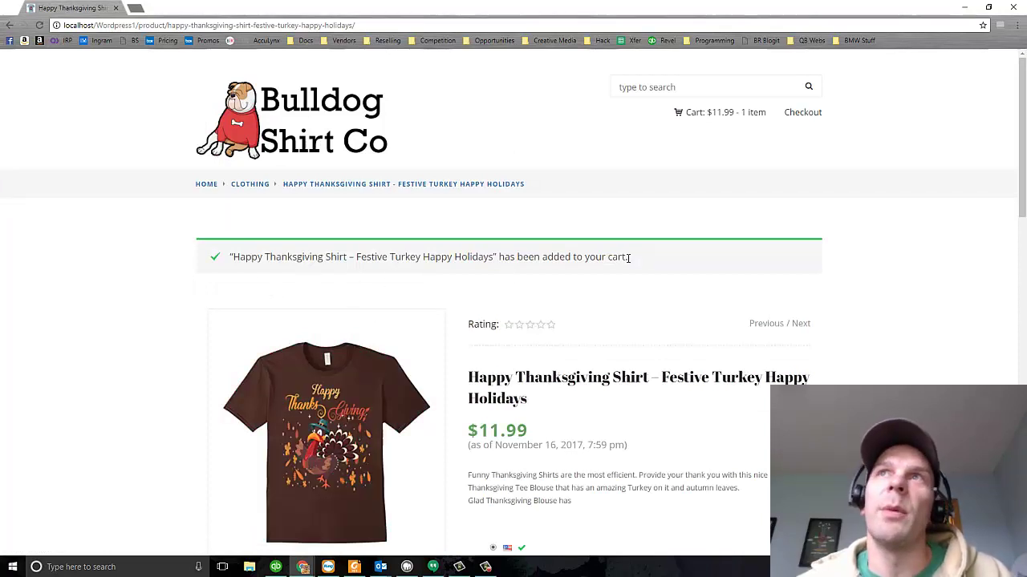
{"action": "left_click", "coordinate": [804, 114]}
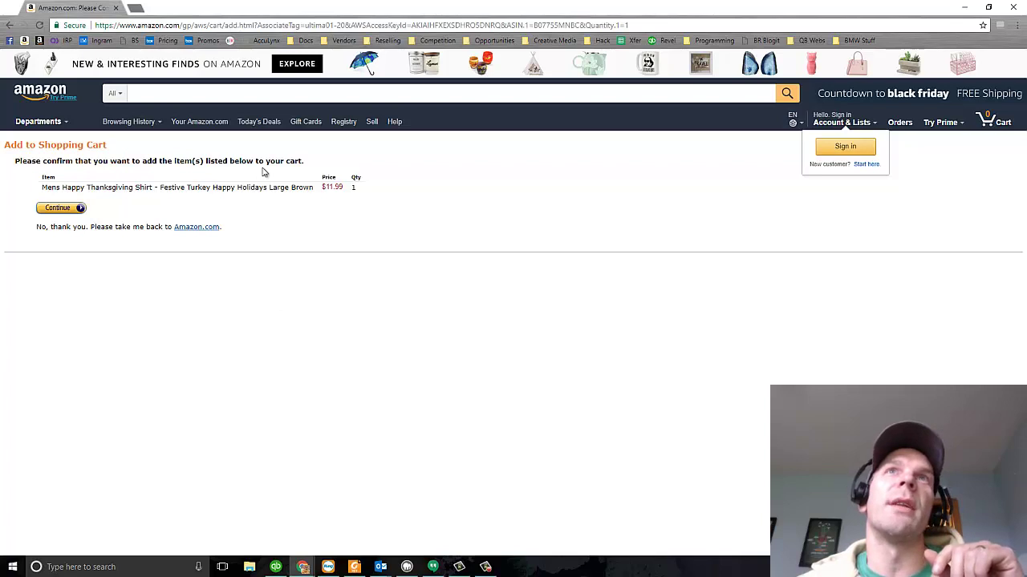
{"action": "left_click", "coordinate": [68, 210]}
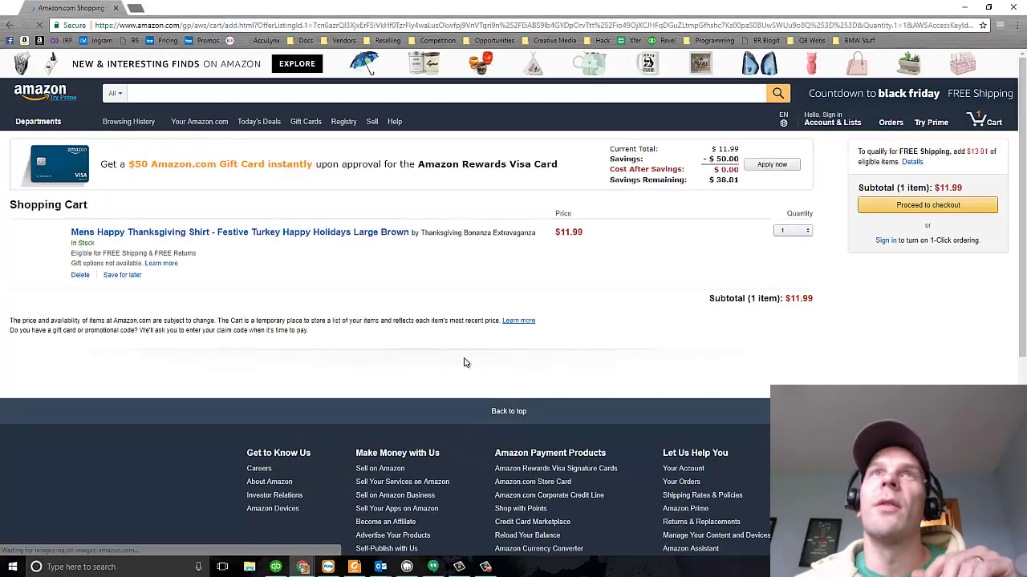